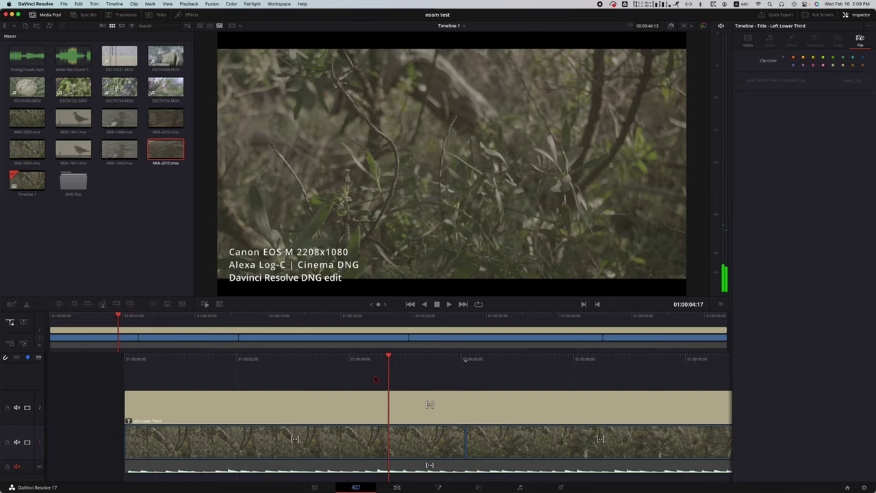
Step: Examine the cut at 01:00:06:02 between the first two video clips and select the clip that follows it
scroll(376, 379, right, 2)
scroll(376, 380, right, 3)
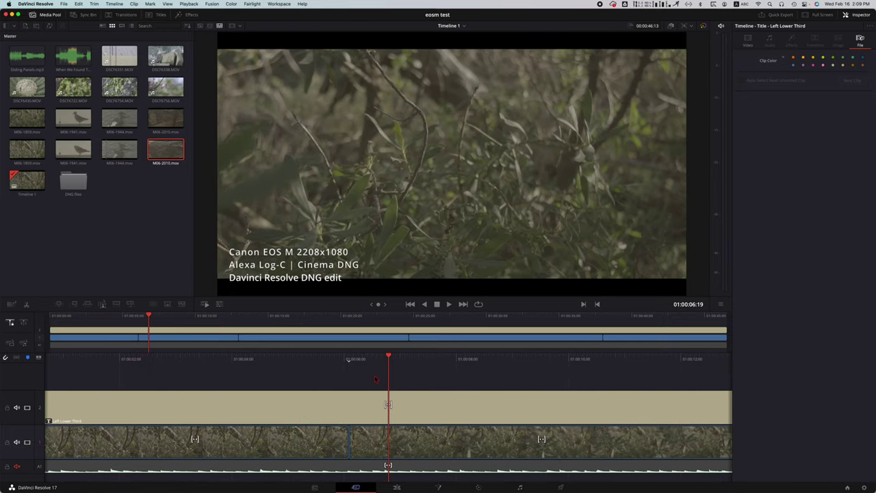
scroll(375, 380, left, 3)
scroll(375, 379, right, 2)
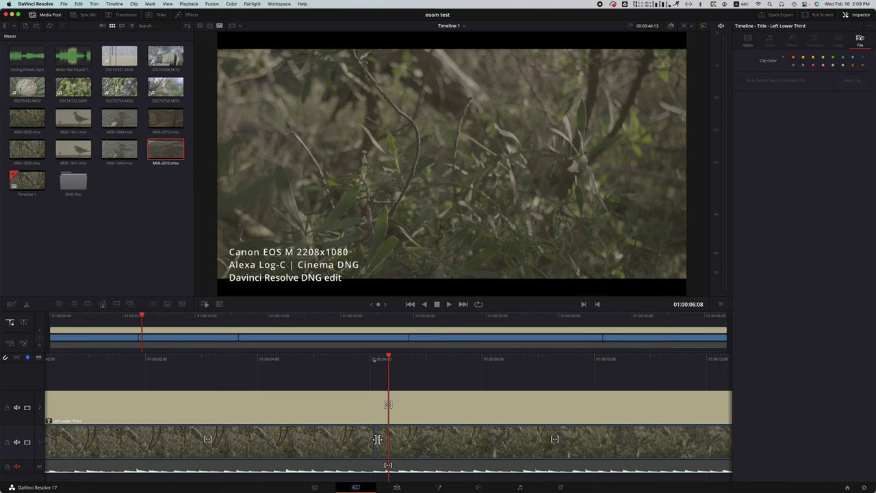
drag(376, 440, 375, 442)
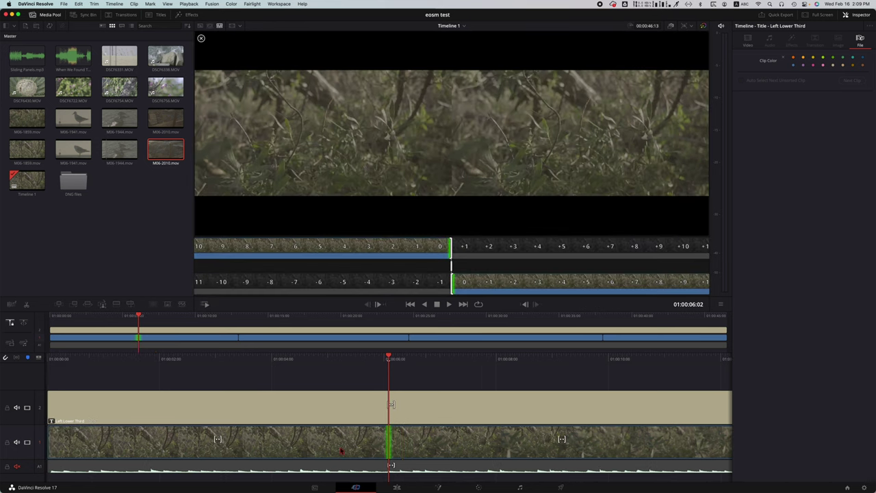
click(433, 445)
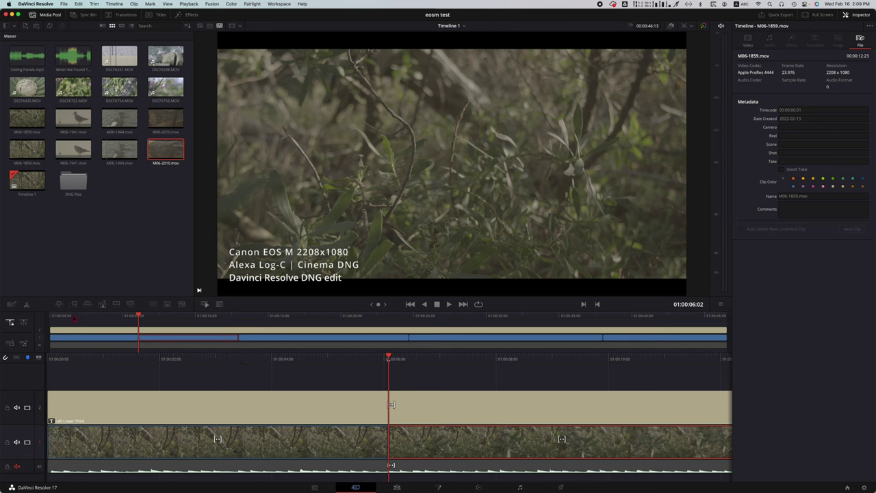
Step: Add a Dissolve transition at the cut at 01:00:04:19 between the first two video clips
click(113, 316)
drag(113, 316, 122, 338)
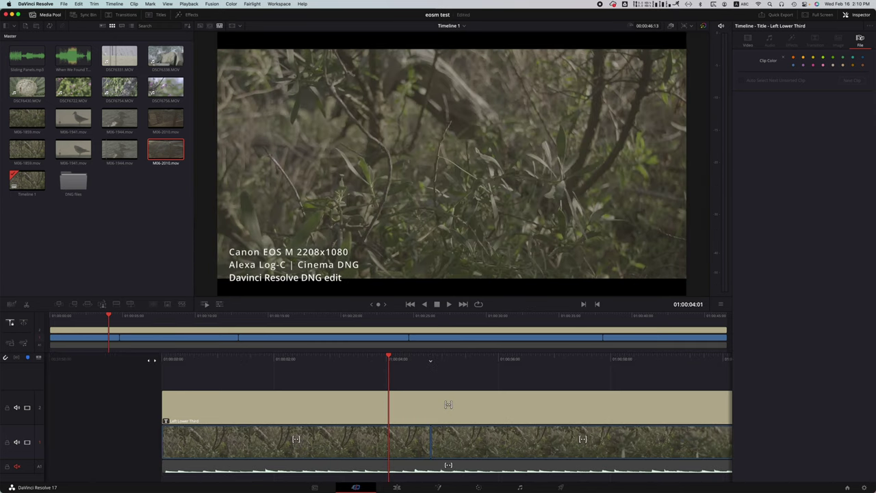
drag(428, 435, 378, 435)
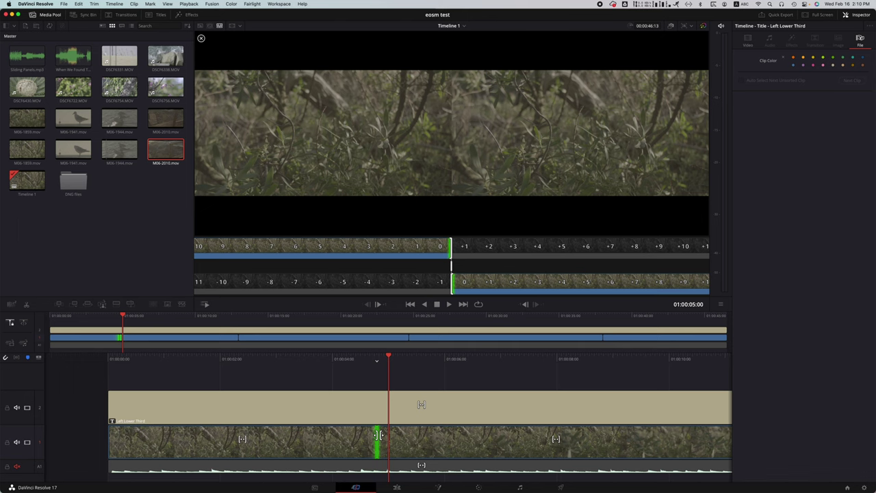
click(378, 435)
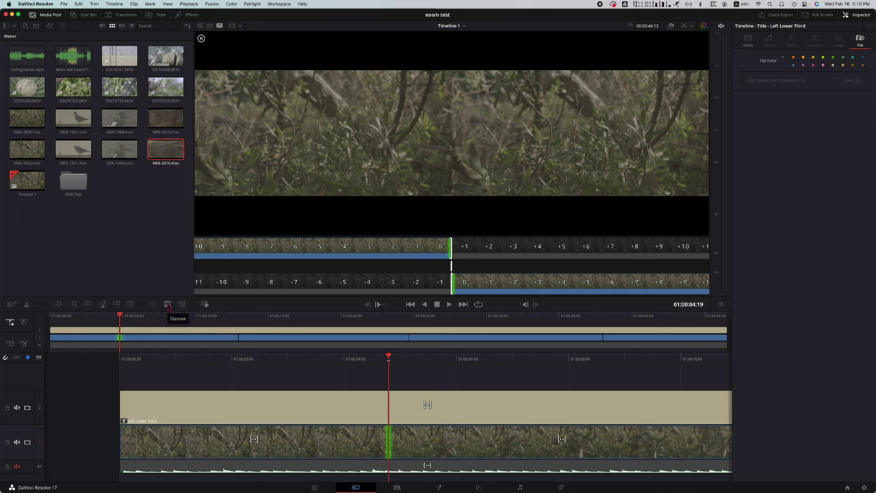
click(167, 304)
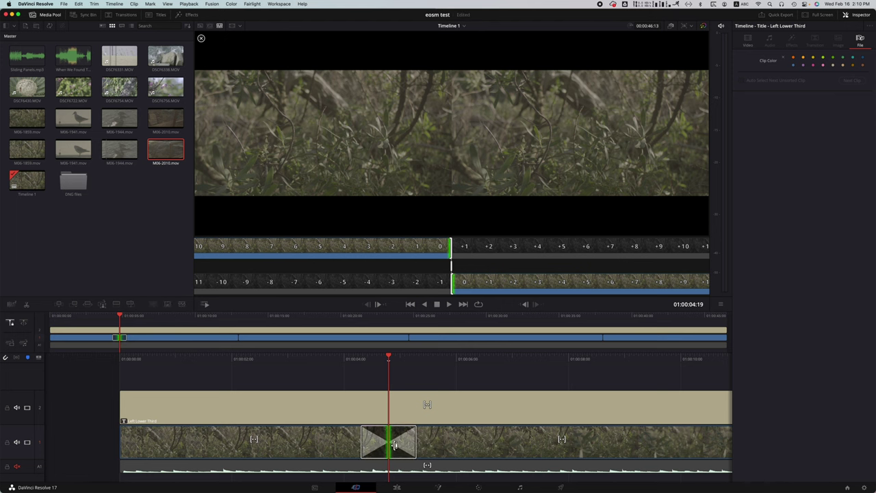
Step: Lengthen the transition between the first two clips to 2.0 seconds and change its type to Edge Wipe
drag(363, 437, 351, 443)
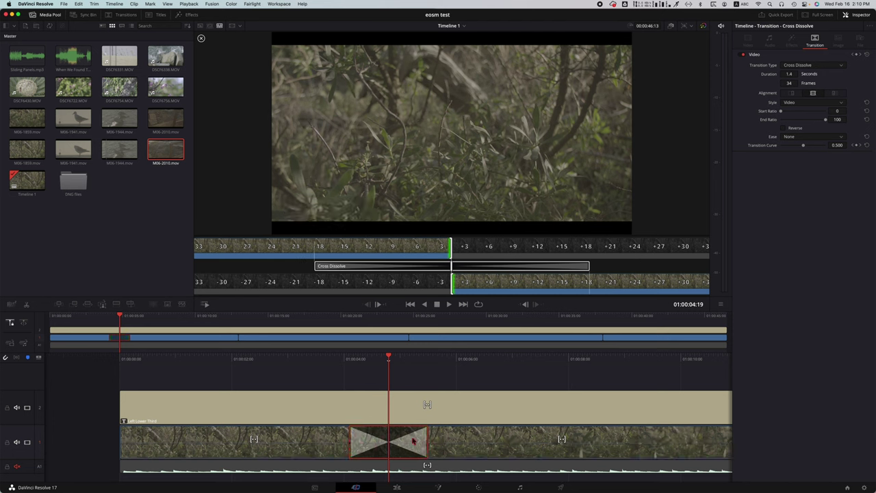
mouse_move(429, 434)
mouse_down()
mouse_move(447, 436)
mouse_move(437, 437)
mouse_up()
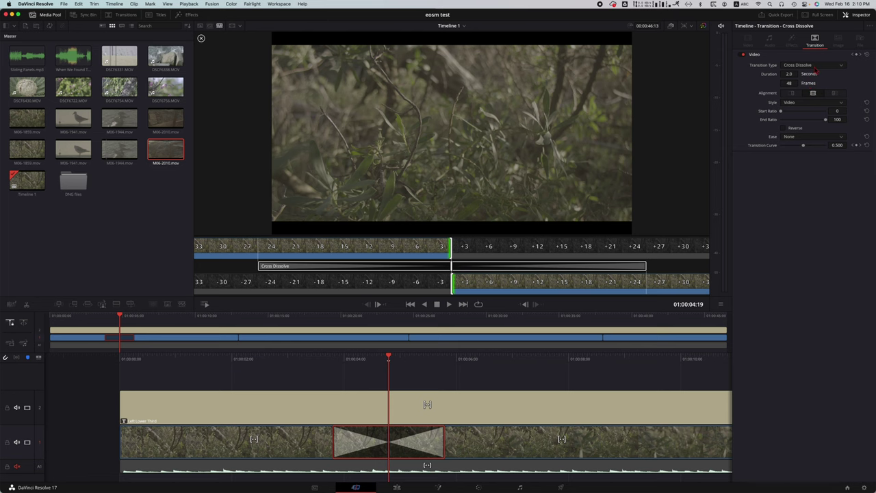
click(815, 67)
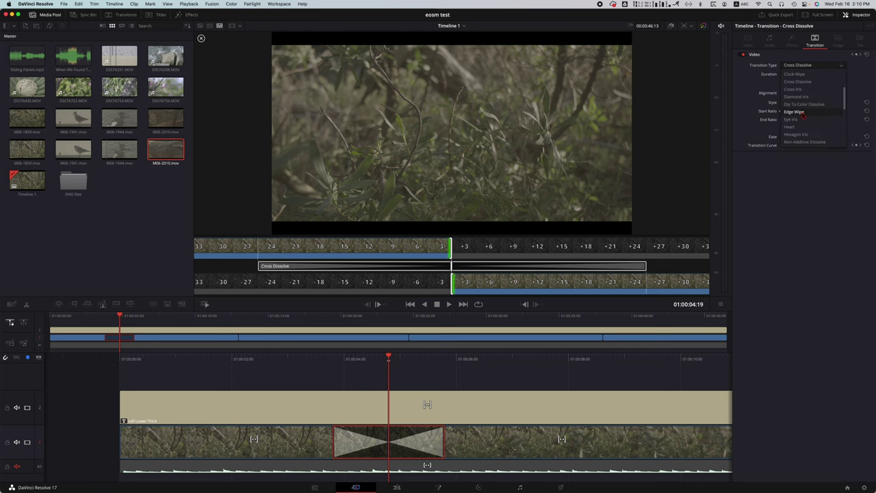
click(804, 114)
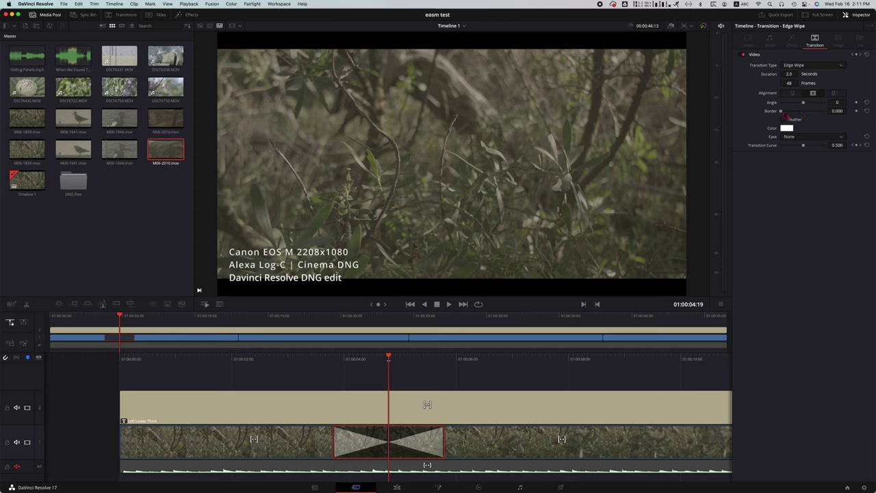
Step: Give the Edge Wipe a border of about 61.44 and preview the wipe on the timeline
drag(783, 114, 791, 115)
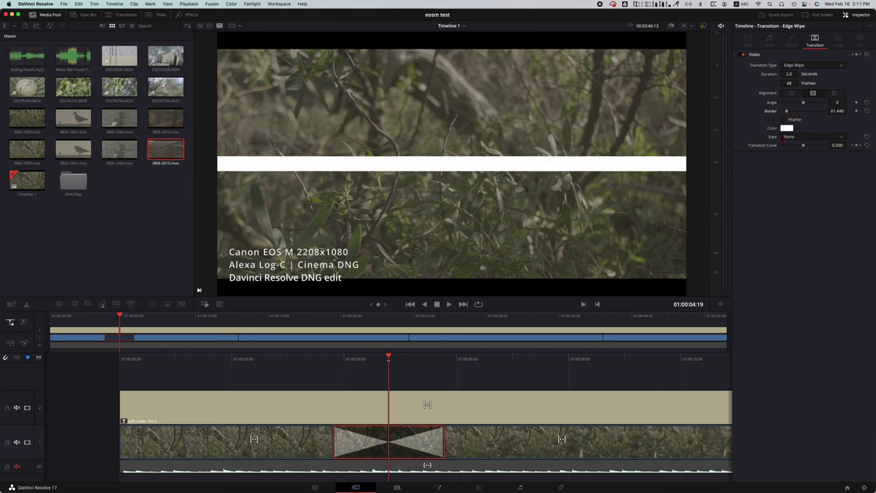
scroll(432, 430, left, 2)
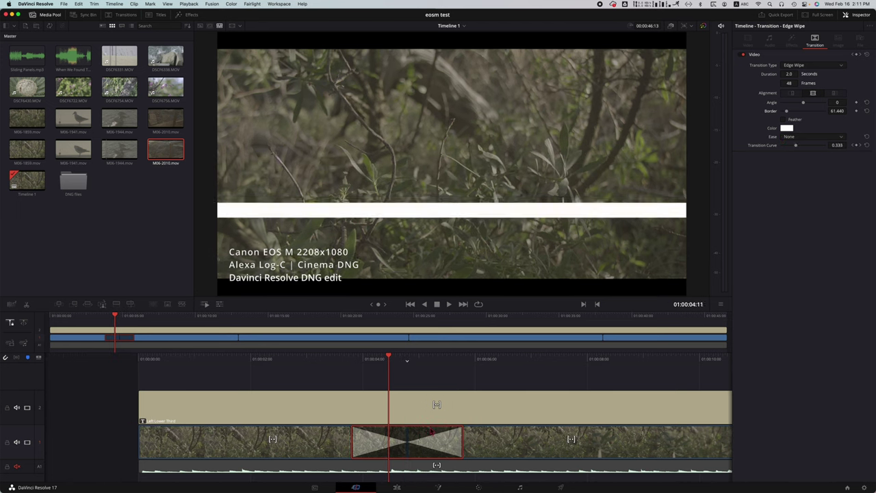
scroll(432, 431, right, 3)
scroll(431, 431, left, 3)
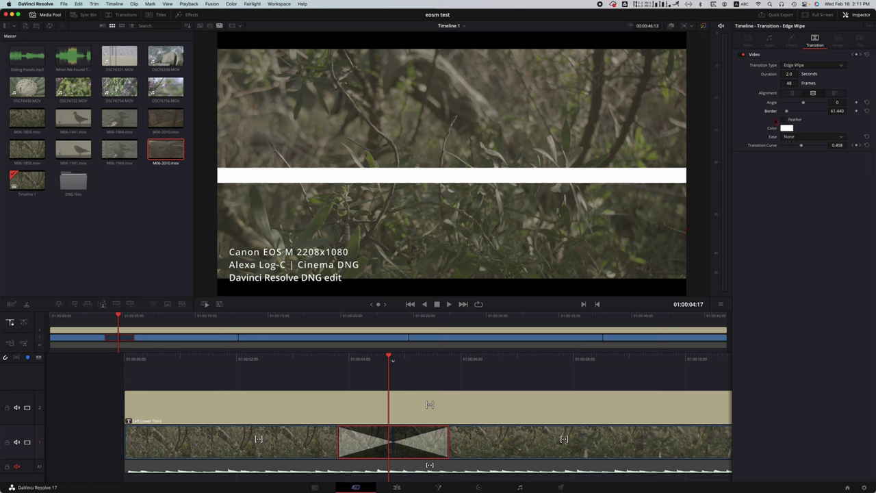
Step: Set the Edge Wipe's angle to 90 and preview the wipe on the timeline
click(837, 102)
text(90)
key(Return)
scroll(552, 355, left, 5)
key(l)
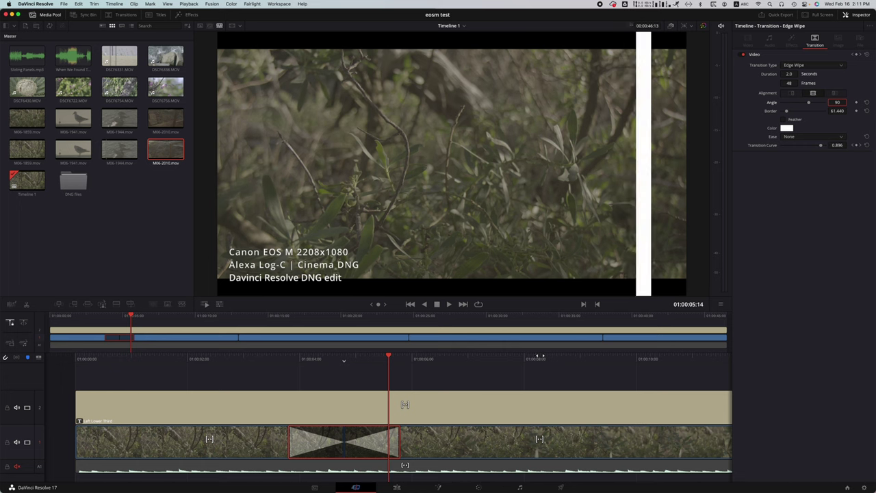
key(j)
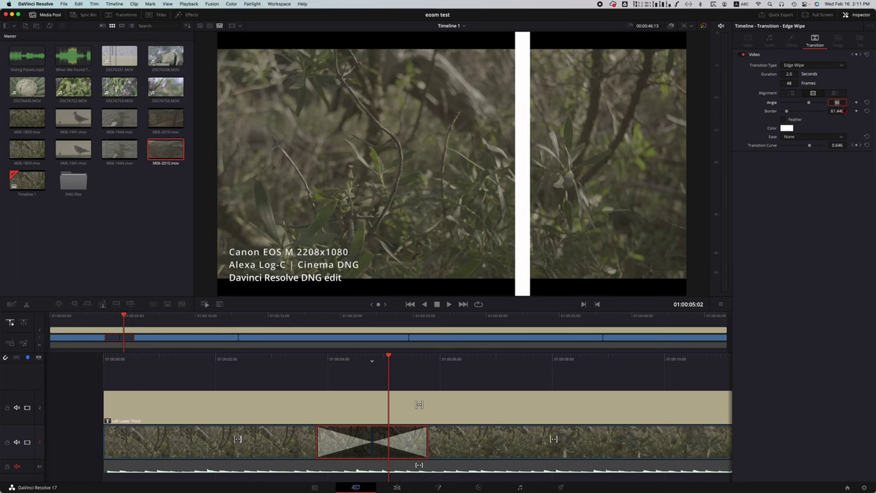
Step: Try an angle of -90 for the Edge Wipe and set it back to 90
text(-)
key(Return)
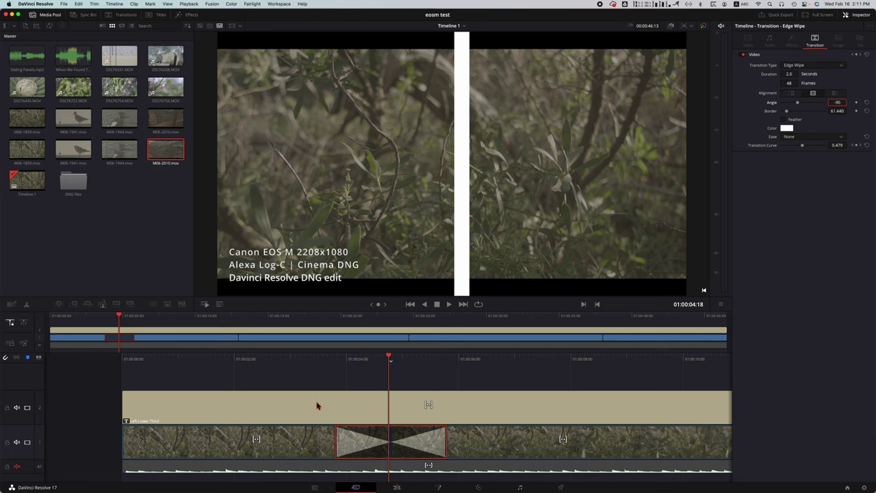
click(839, 102)
text(90)
key(Return)
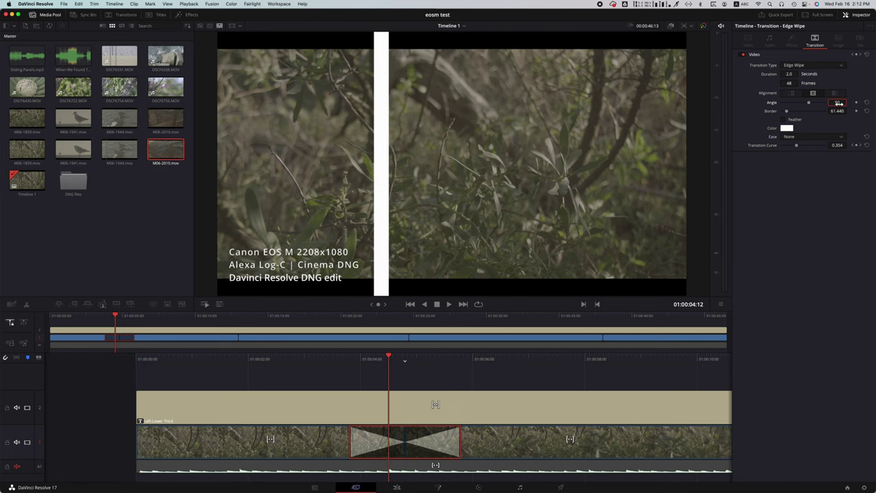
Step: Save the project, then reduce the Edge Wipe's border to about 21.12 and preview the wipe into the second clip
key(super+s)
drag(787, 112, 784, 112)
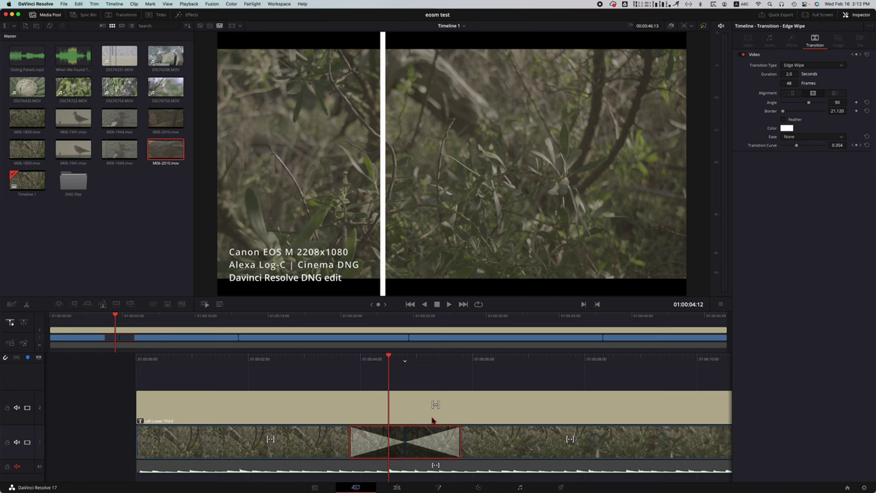
scroll(432, 421, left, 3)
scroll(432, 420, right, 3)
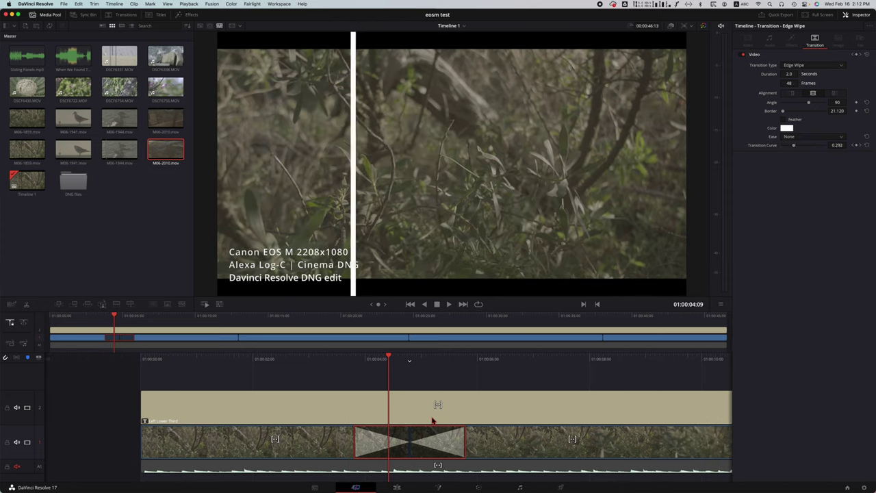
scroll(432, 421, right, 5)
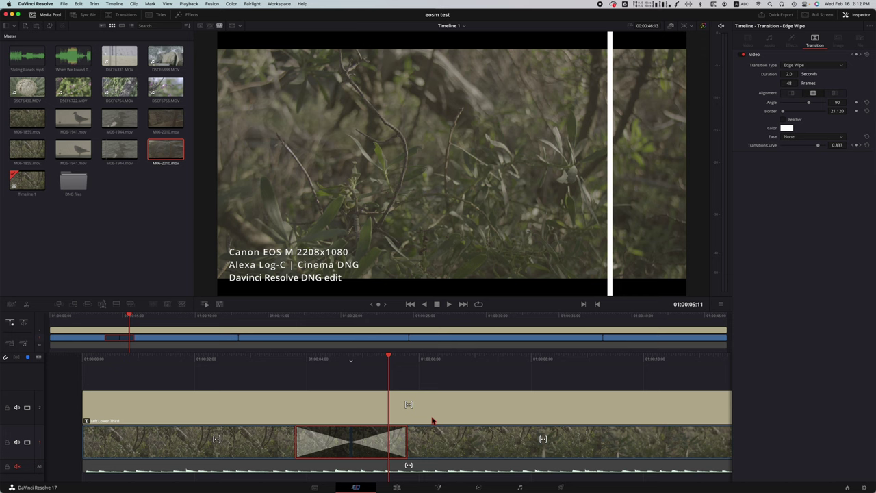
click(431, 431)
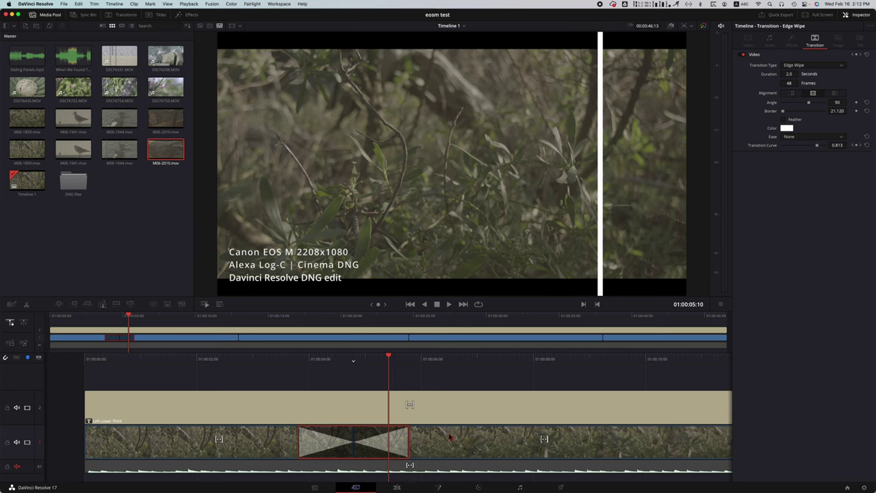
key(space)
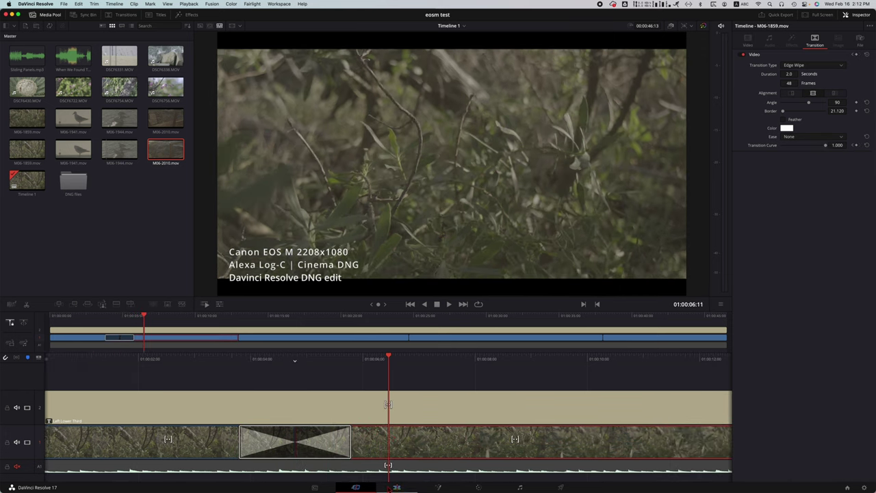
Step: Switch to color grading and apply the Color Space Transform effect to node 01 of the second clip
click(396, 488)
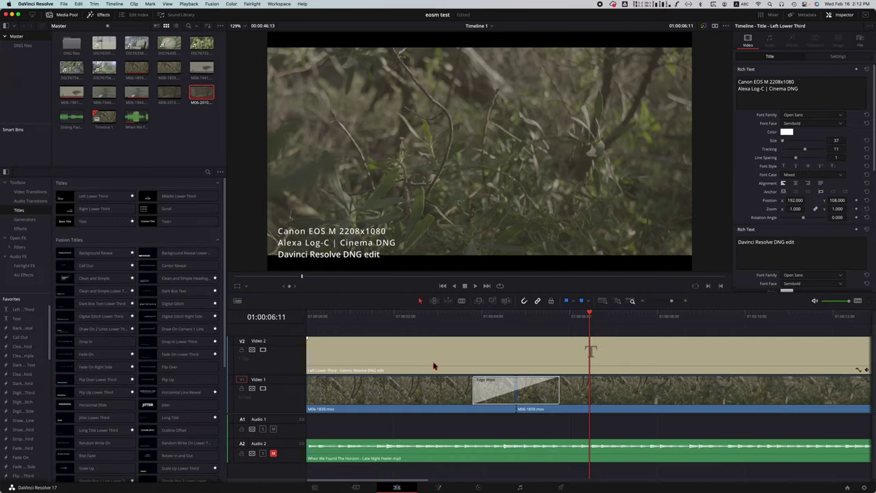
click(479, 487)
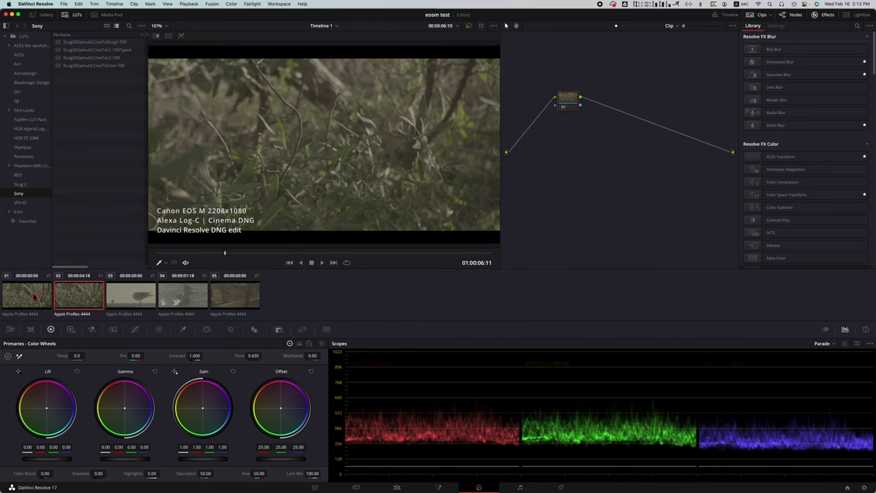
click(34, 297)
click(76, 292)
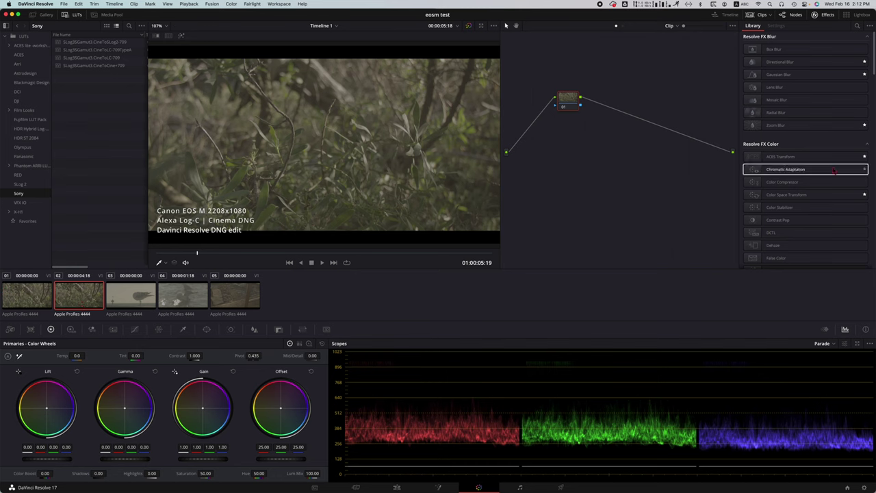
drag(787, 197, 569, 106)
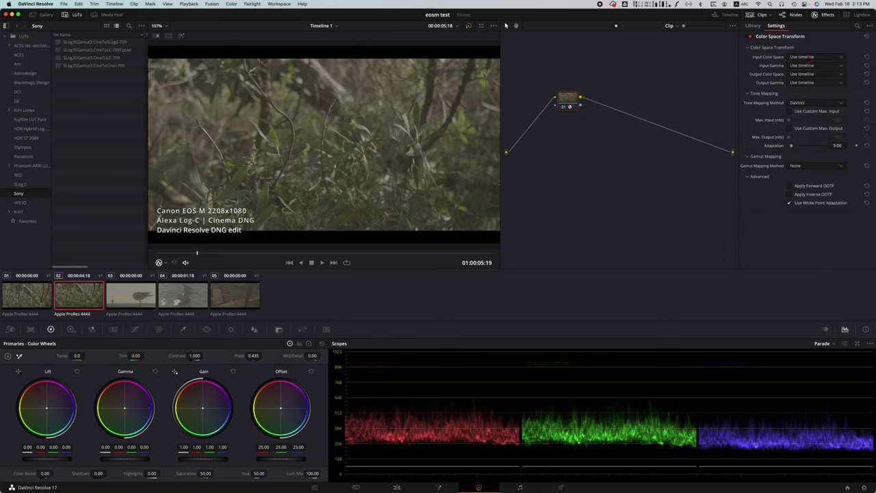
Step: Set the Color Space Transform's input color space to Sony S-Gamut3.Cine and its input gamma to Sony S-Log3
click(811, 57)
scroll(809, 83, down, 10)
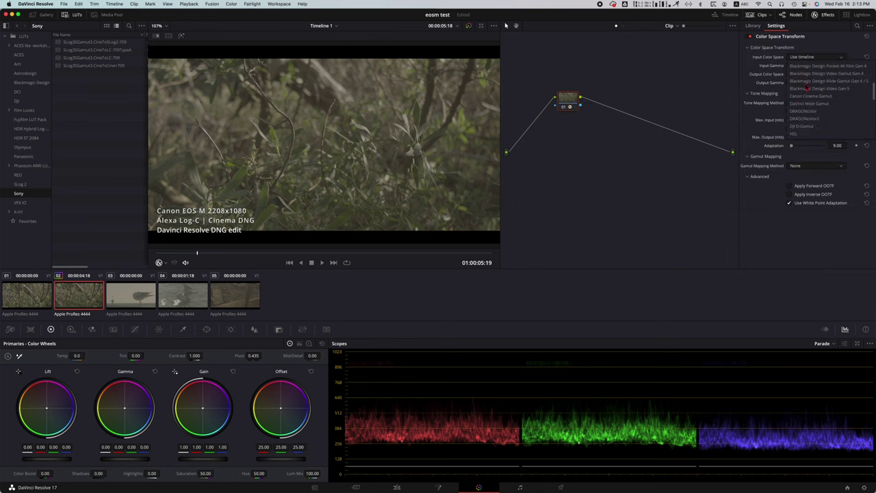
scroll(809, 89, down, 4)
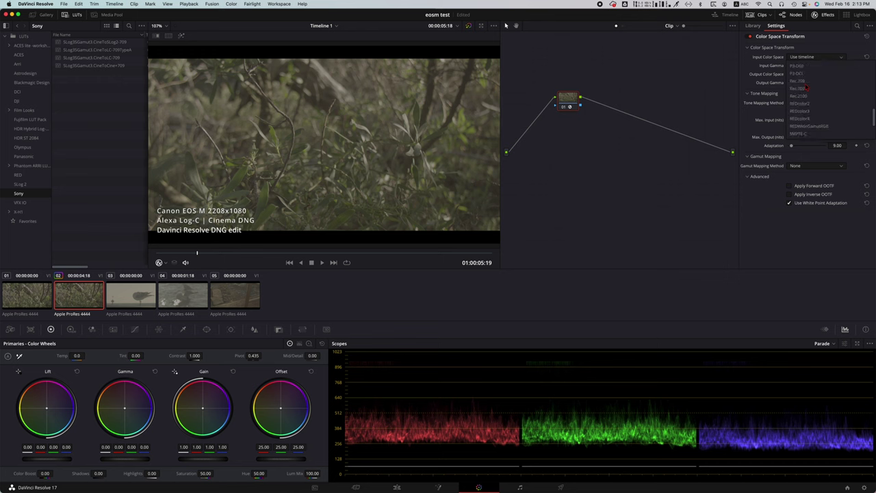
scroll(818, 107, down, 3)
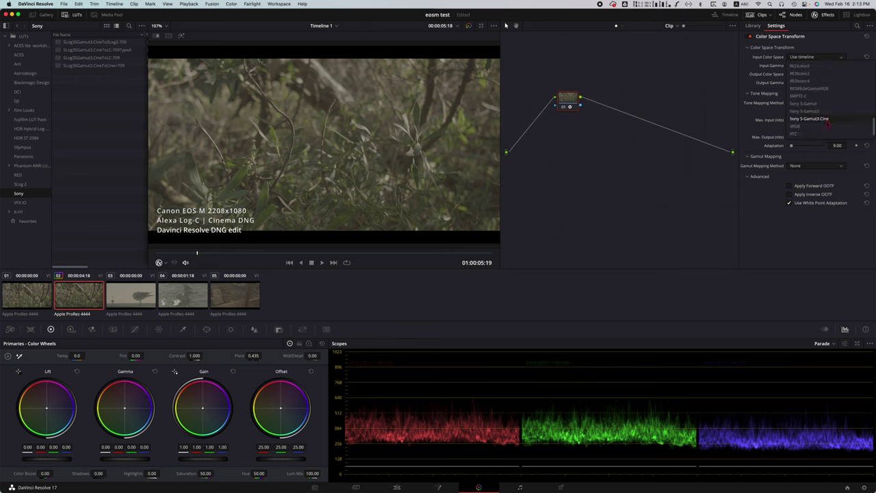
click(825, 119)
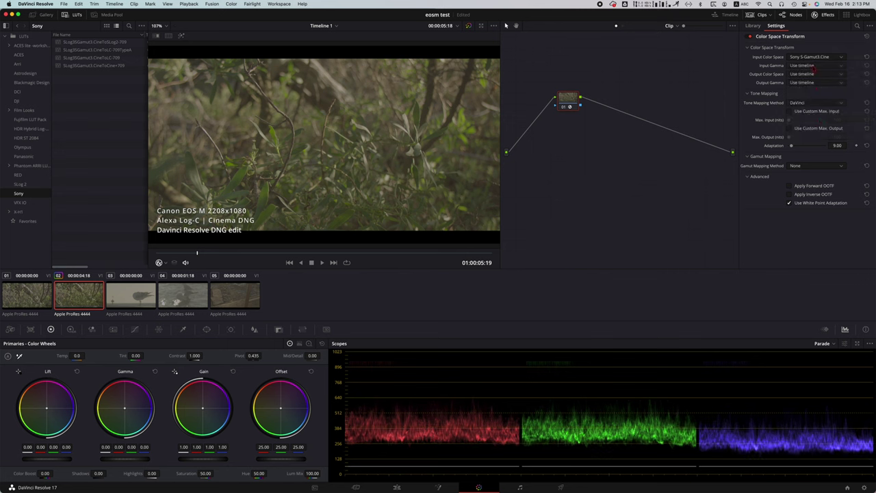
click(813, 66)
key(s)
scroll(810, 129, down, 3)
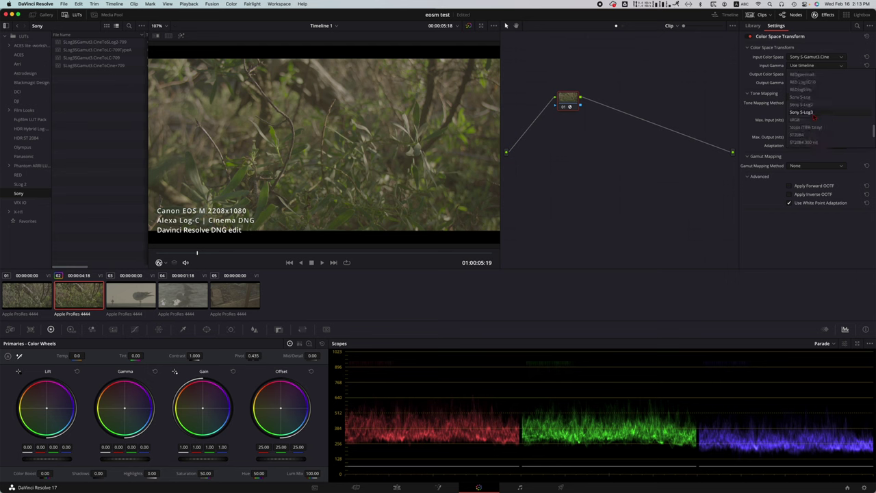
click(815, 113)
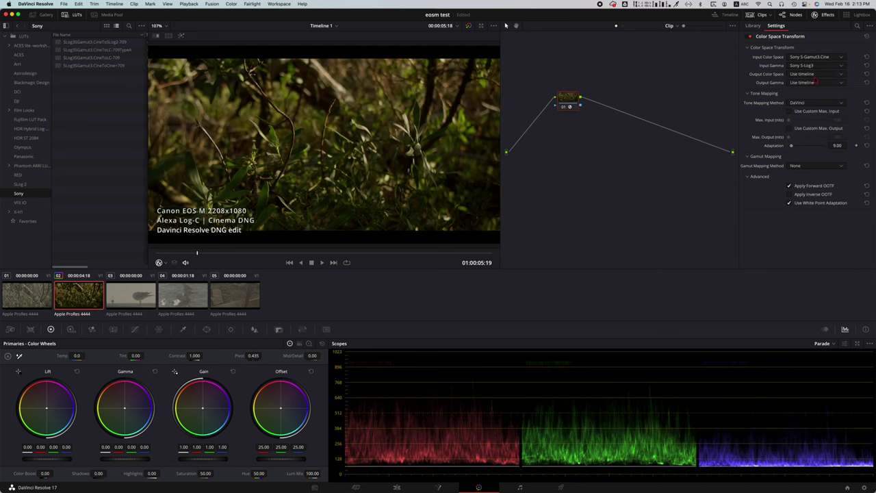
Step: Set the Color Space Transform's output color space to Rec.709
click(805, 81)
scroll(805, 82, down, 5)
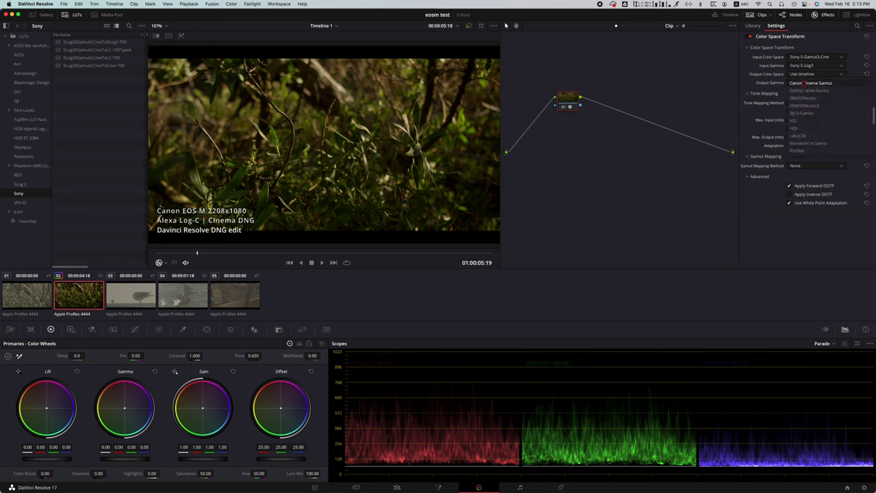
scroll(805, 83, down, 3)
key(Return)
Step: Grade the second clip with blue lift at 0.05, overall gamma at 0.05 and overall gain at 1.18
drag(66, 447, 88, 452)
drag(181, 460, 235, 463)
drag(133, 461, 180, 462)
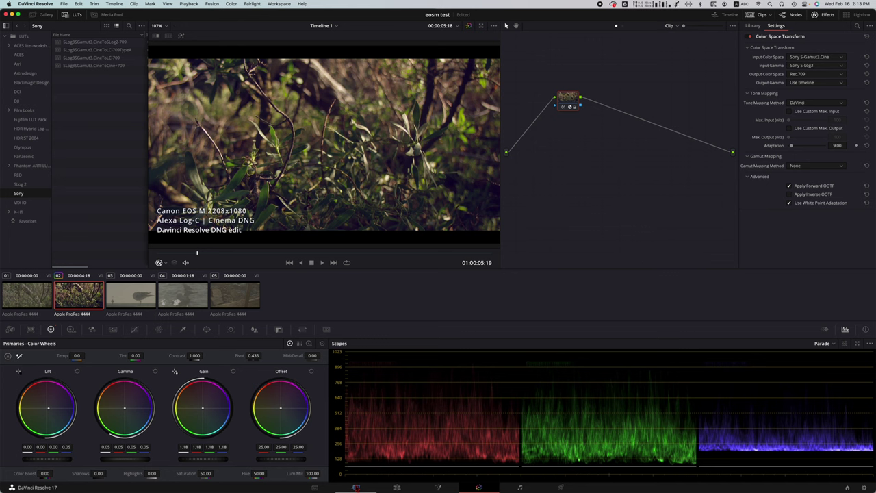
Step: Switch to the Cut page and play through the Edge Wipe from the log clip into the graded clip
click(356, 487)
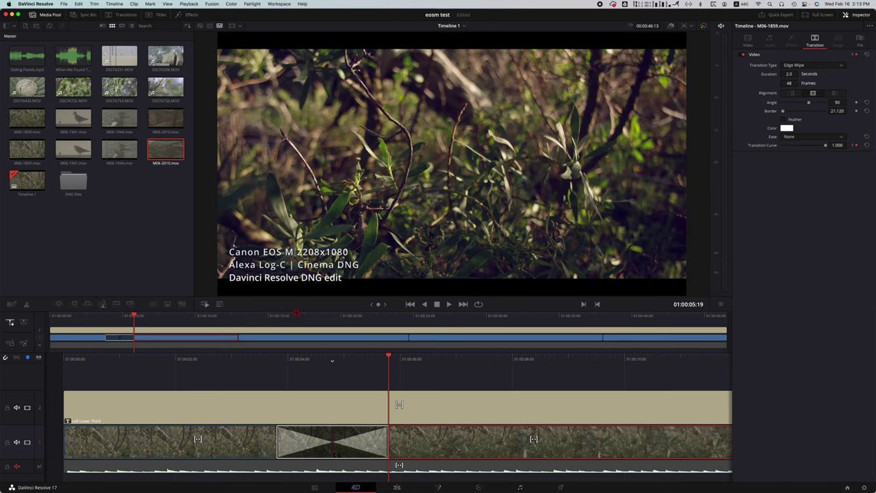
key(Home)
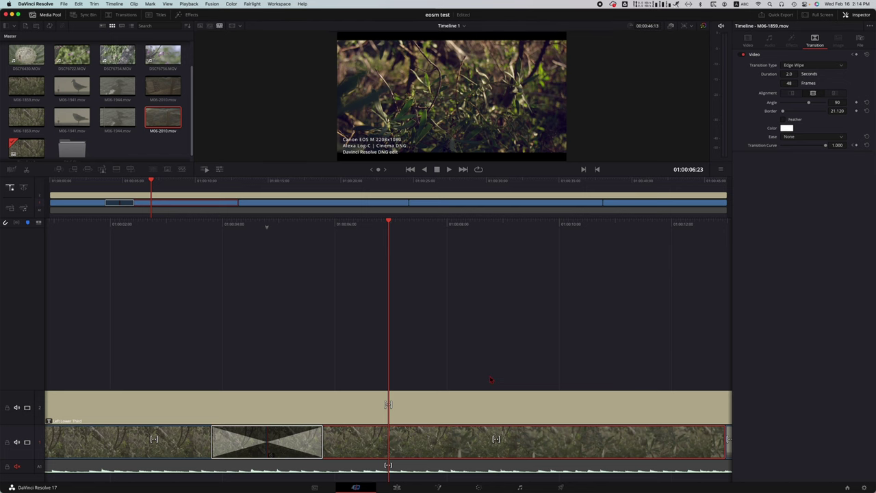
scroll(491, 379, left, 5)
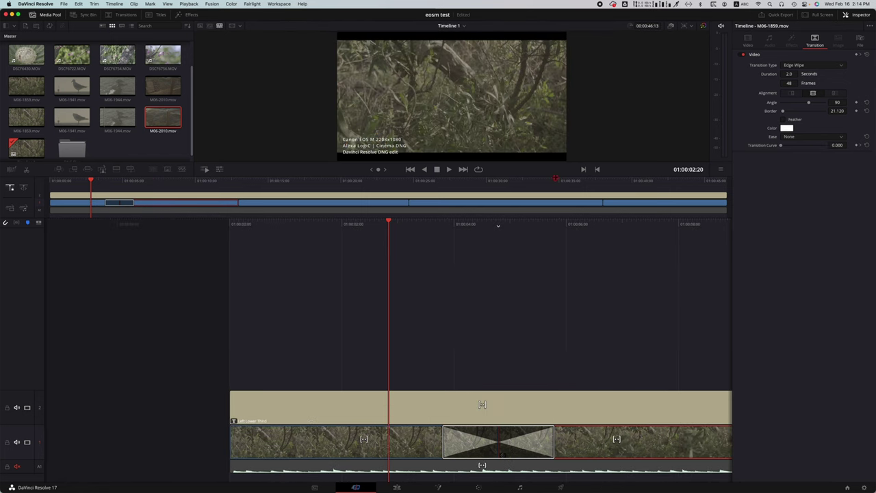
drag(556, 176, 550, 305)
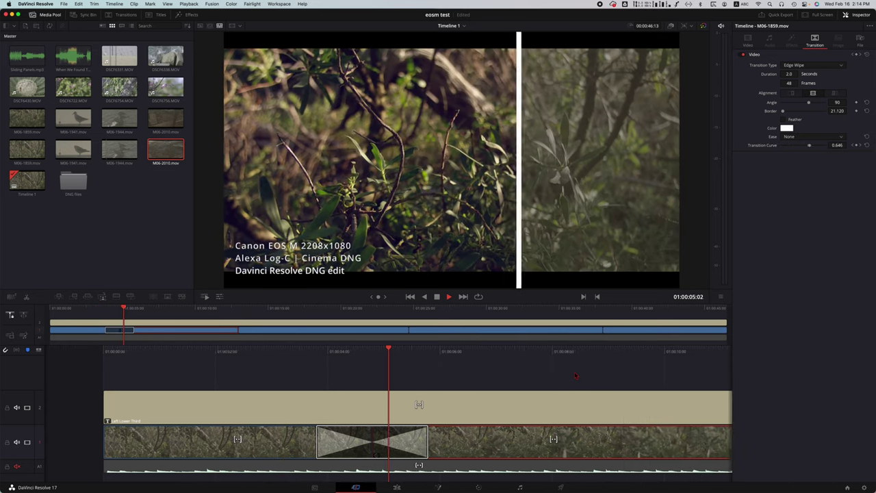
key(space)
scroll(576, 375, left, 5)
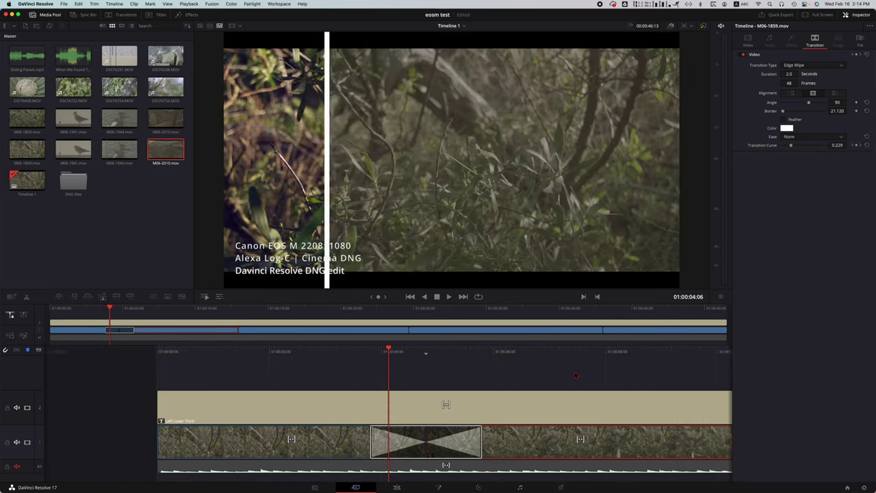
scroll(576, 375, right, 2)
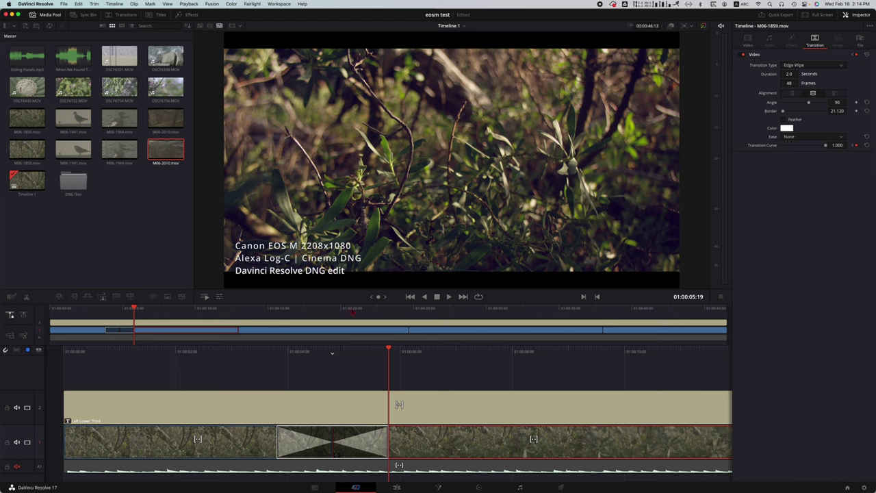
Step: Split the seagull clip at 01:00:16:17 and add a transition at the new cut
click(294, 310)
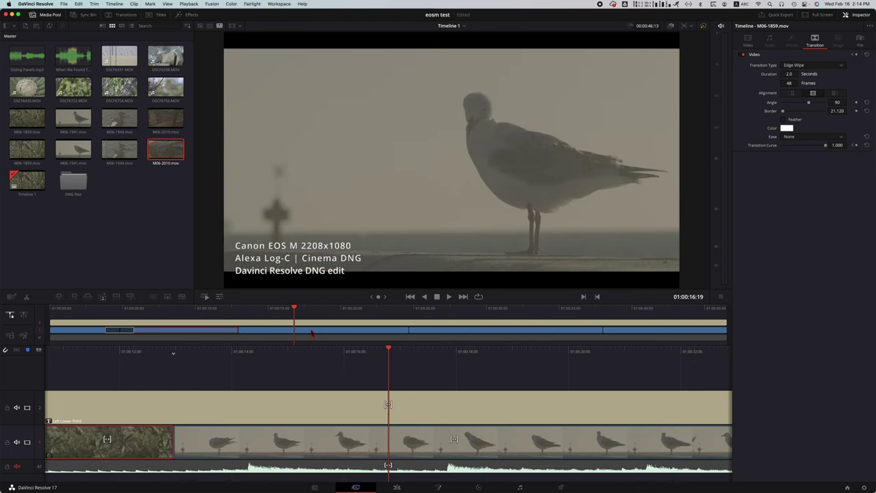
click(312, 332)
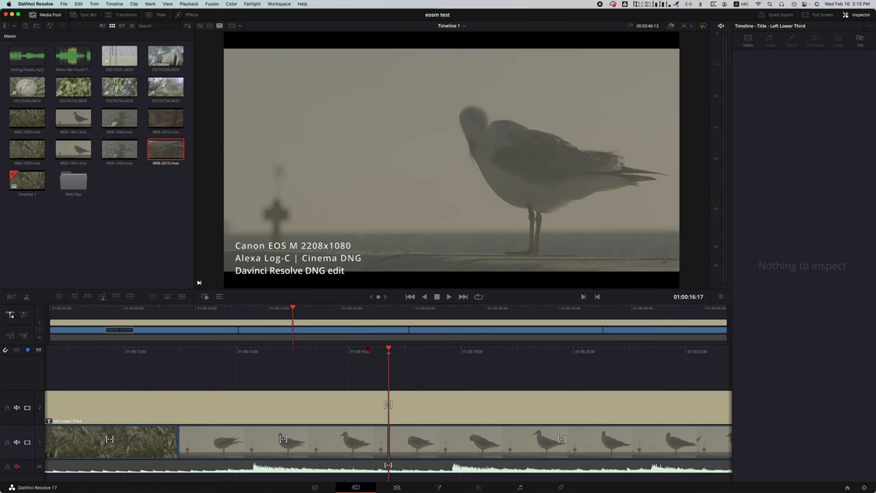
click(168, 296)
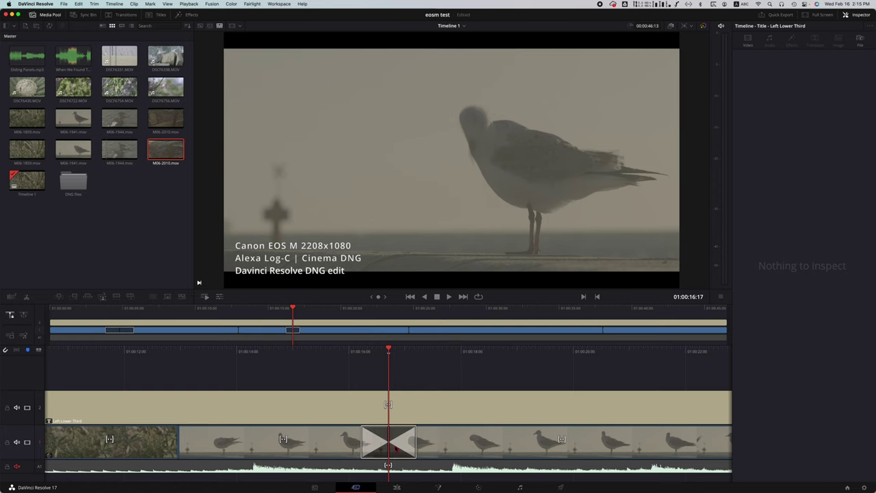
click(406, 448)
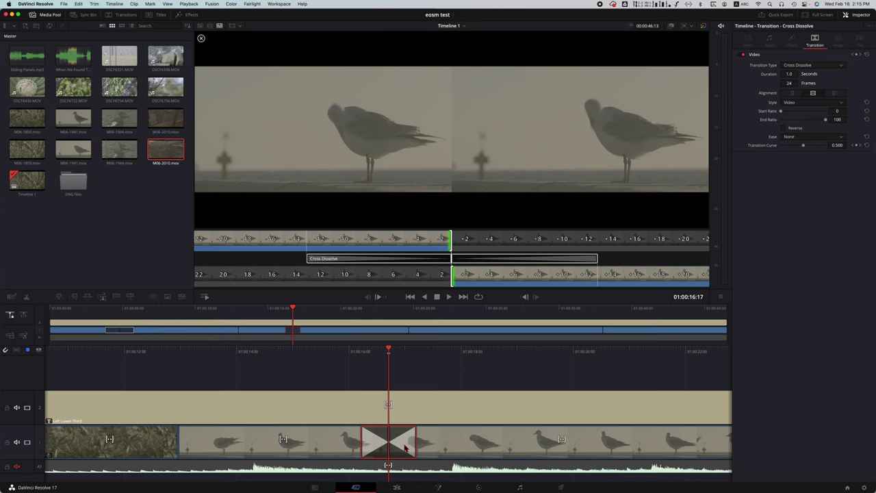
Step: Change the seagull transition to Edge Wipe and give it a border of about 25.65
click(793, 65)
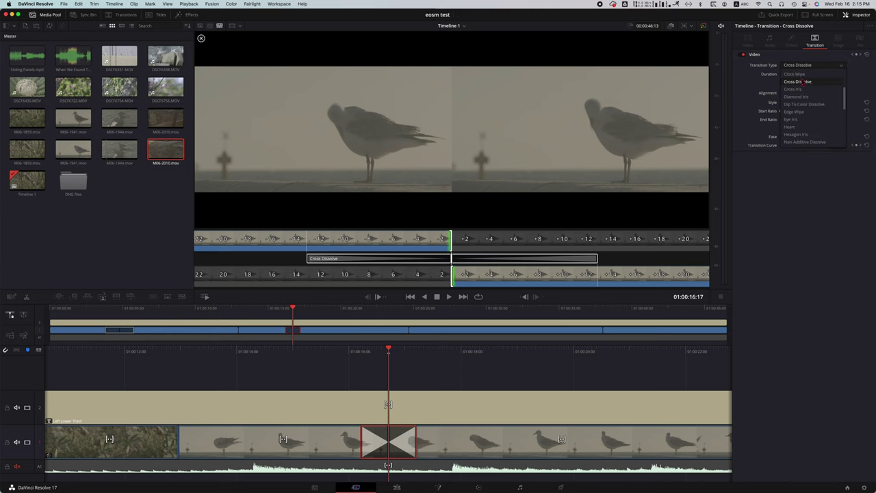
click(795, 112)
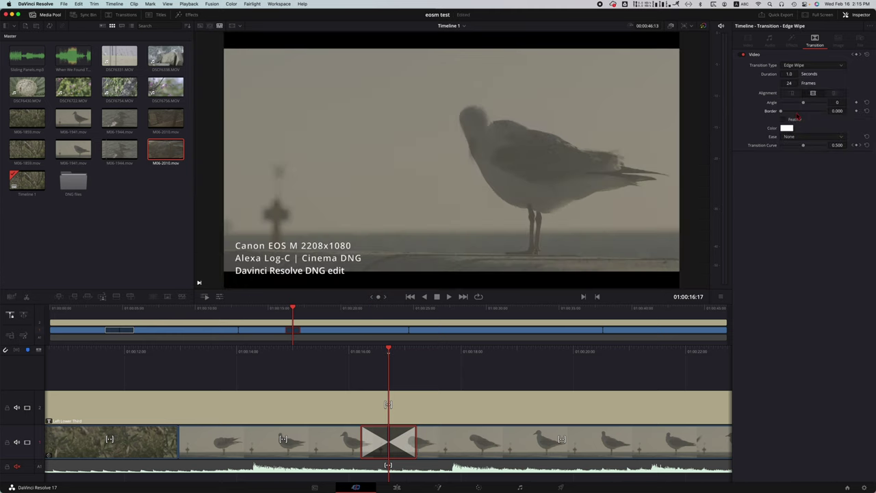
drag(780, 111, 783, 111)
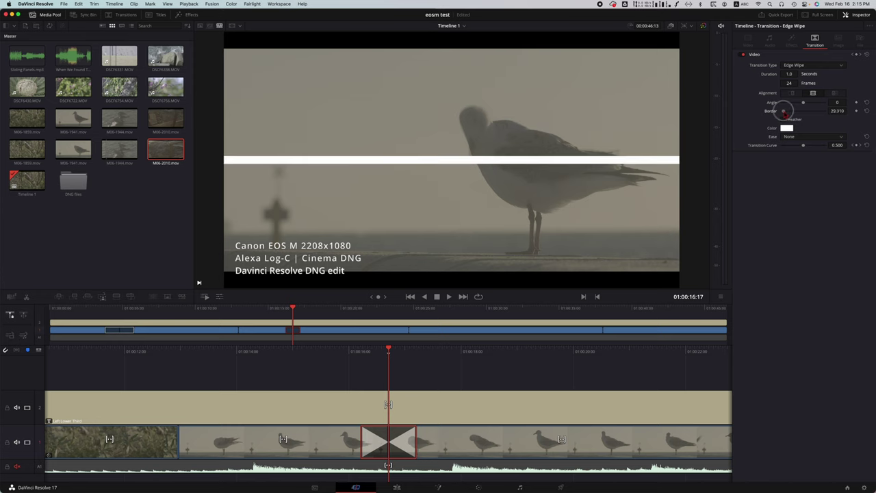
Step: Try an angle of 90 and a large negative angle for the seagull Edge Wipe
click(838, 102)
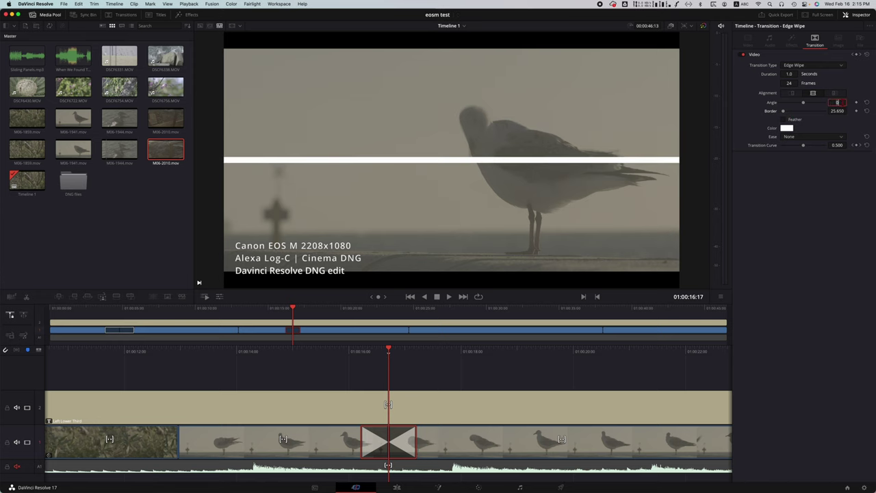
text(90)
key(Return)
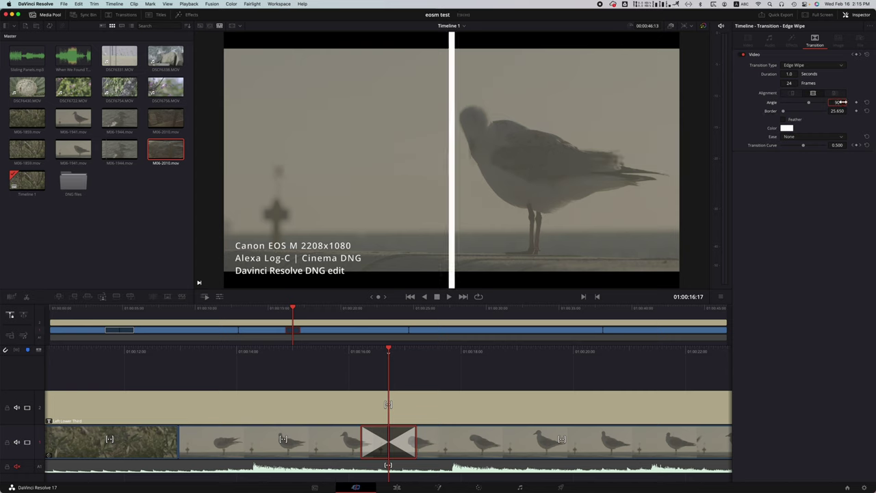
click(838, 102)
click(835, 102)
text(-3)
key(Return)
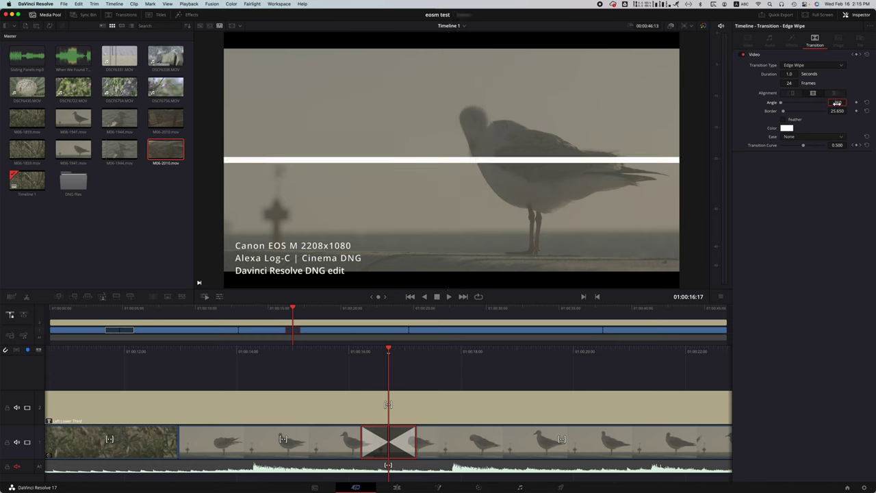
Step: Set the seagull Edge Wipe's angle to -90 and play the wipe into the second seagull clip
double_click(838, 102)
text(--9)
text(0)
key(Return)
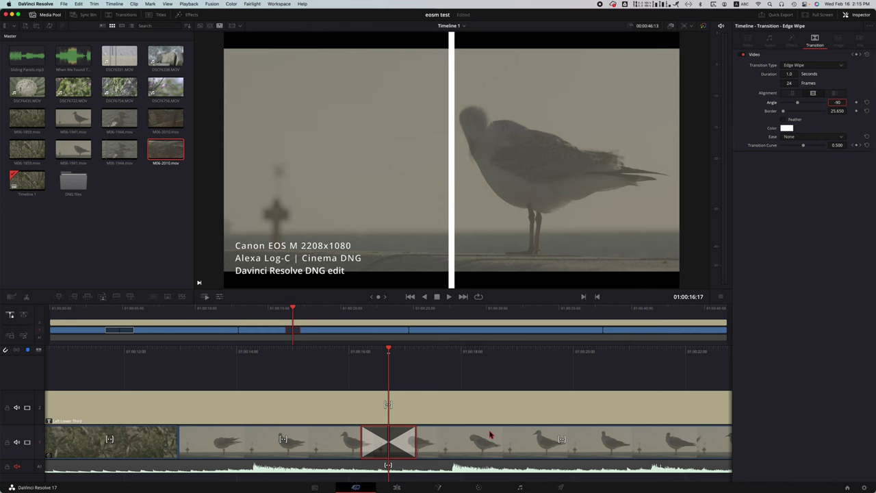
click(490, 435)
key(space)
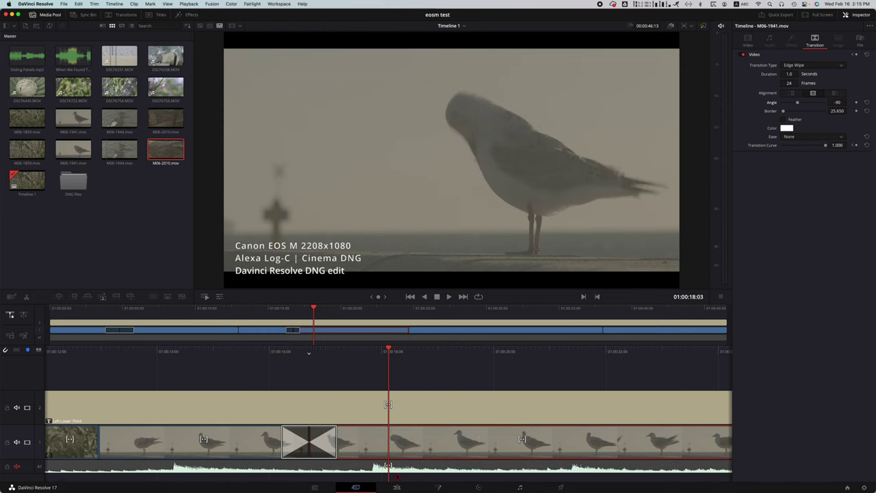
Step: Switch to color grading and copy the grade from clip 02 onto seagull clip 04
click(396, 488)
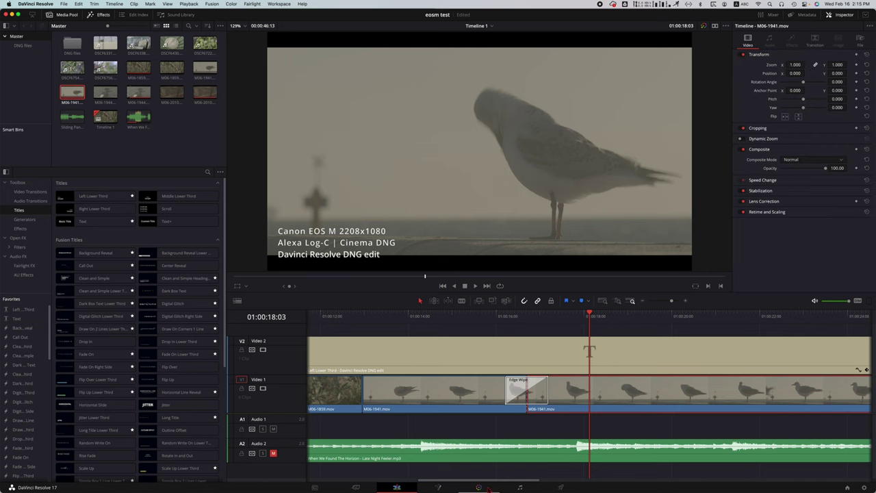
key(shift+6)
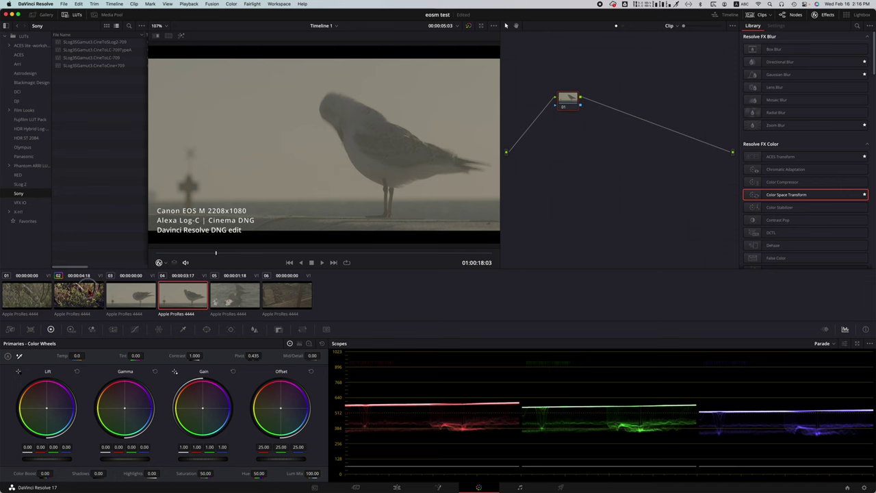
click(82, 295)
click(197, 301)
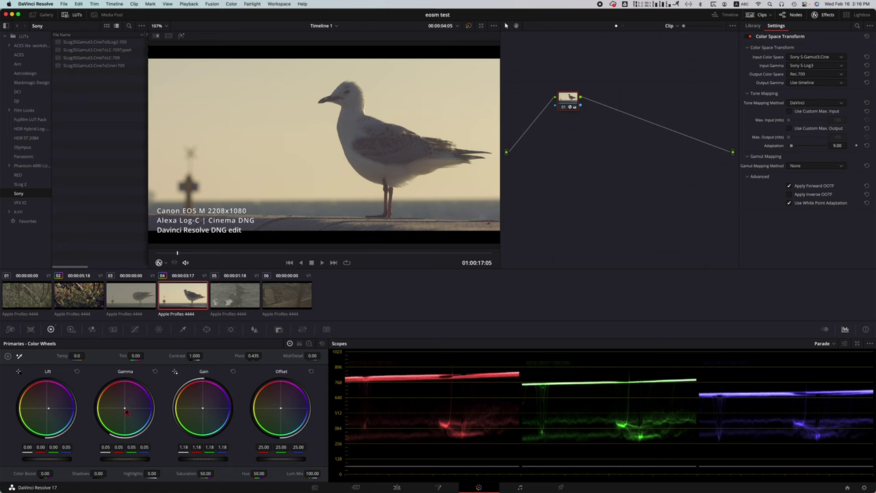
Step: Shift the seagull clip's midtones and highlights toward blue, with blue gamma at 0.07 and blue gain at 1.34
mouse_move(126, 411)
mouse_down()
mouse_move(135, 408)
mouse_move(127, 413)
mouse_up()
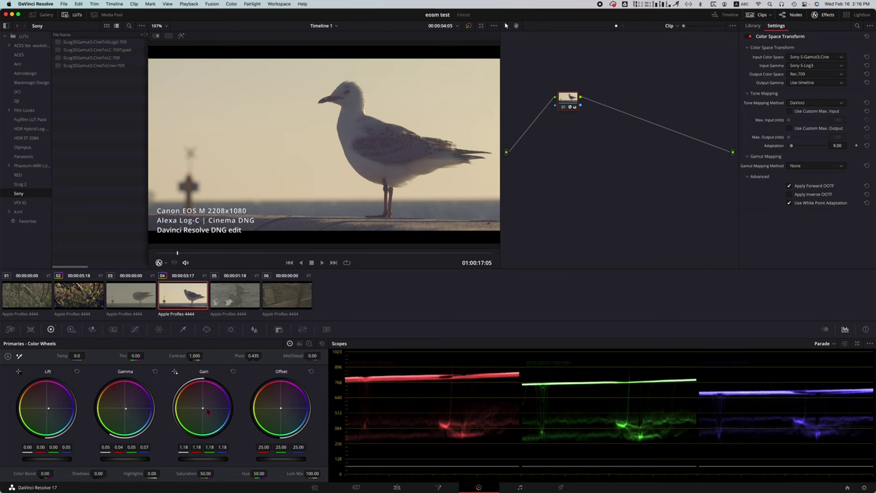
drag(226, 409, 225, 408)
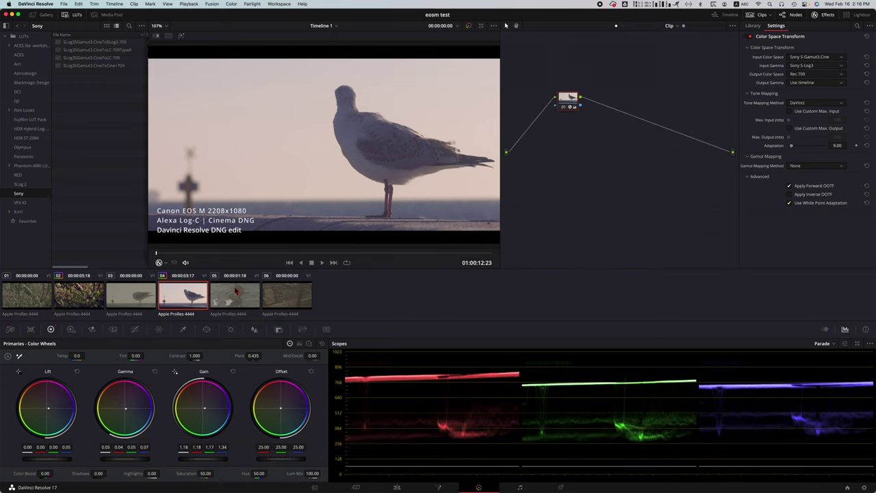
Step: Select clip 05, the log shot on the water, for grading
click(235, 291)
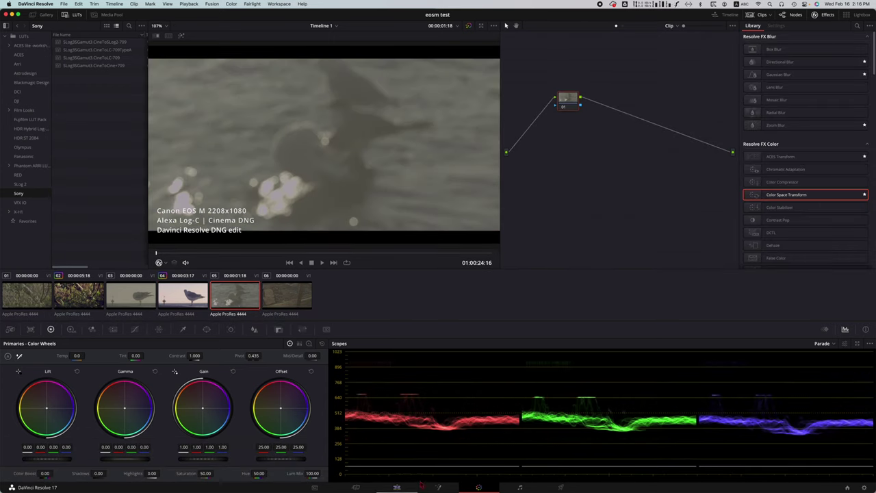